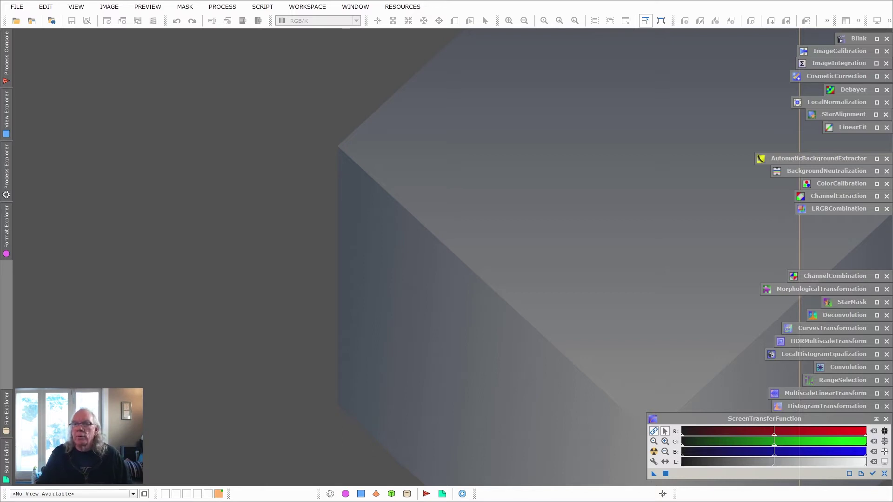
double_click(856, 40)
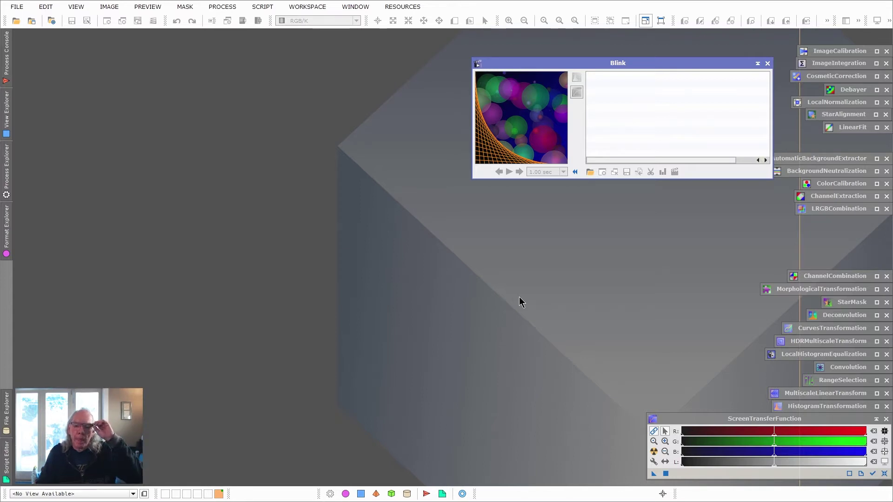
click(590, 172)
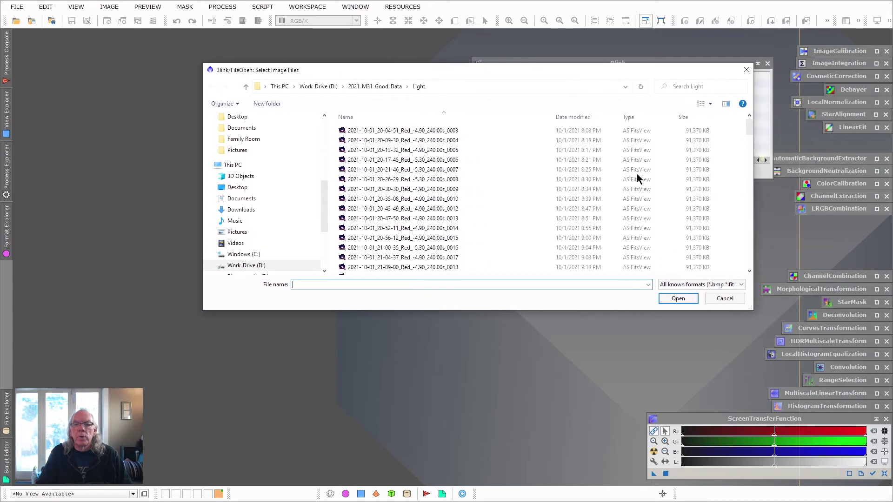
scroll(544, 208, down, 15)
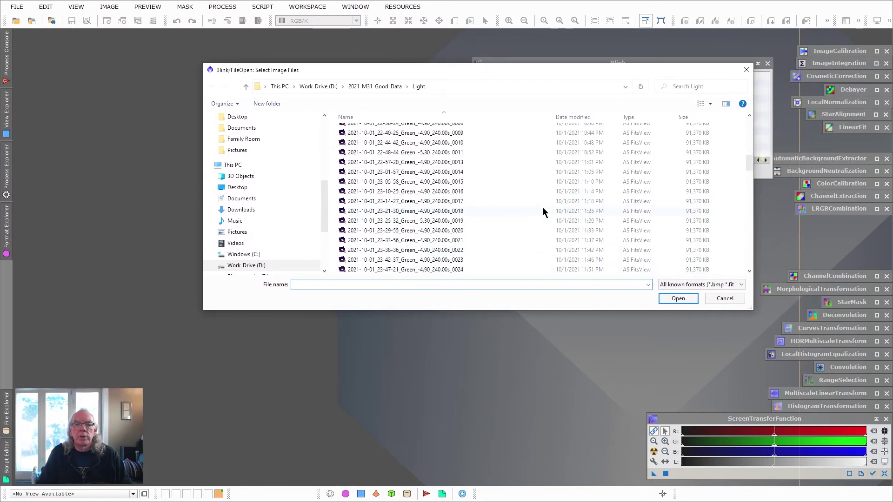
scroll(542, 211, down, 8)
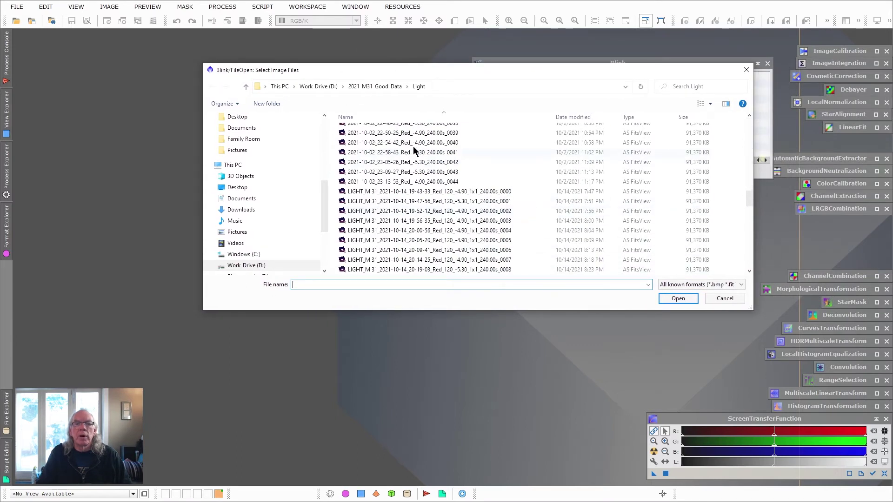
click(438, 133)
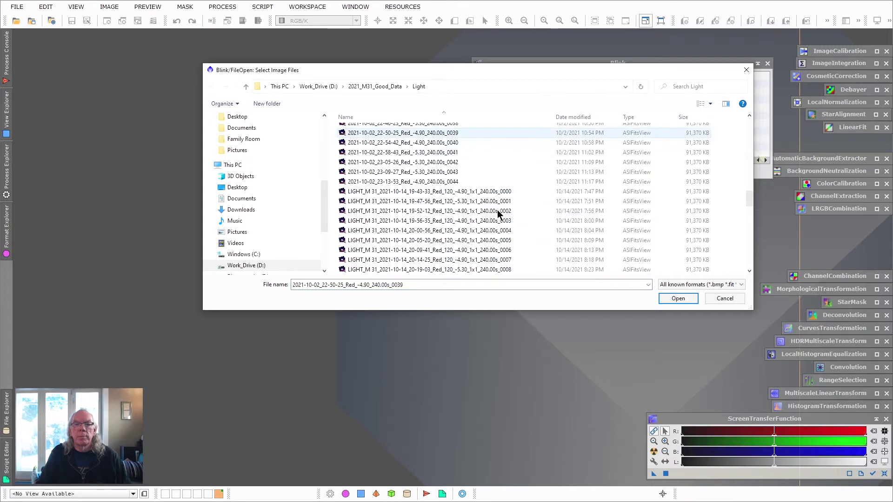
shift+click(495, 250)
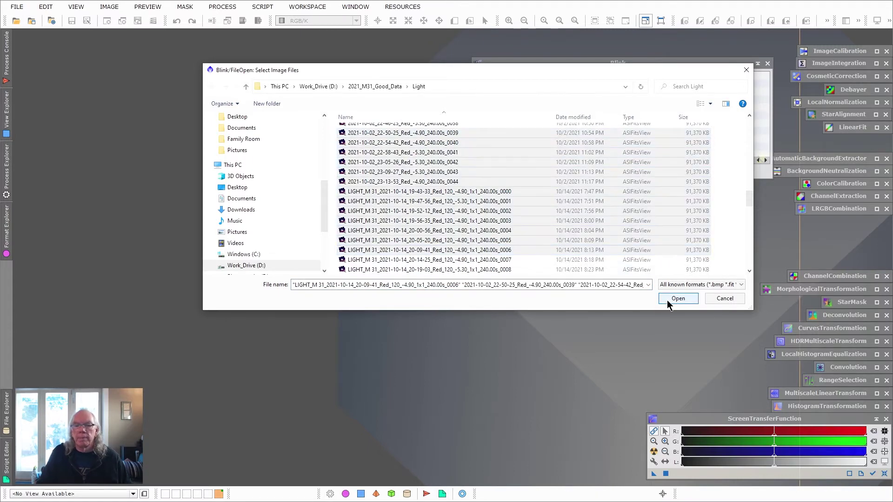
click(667, 299)
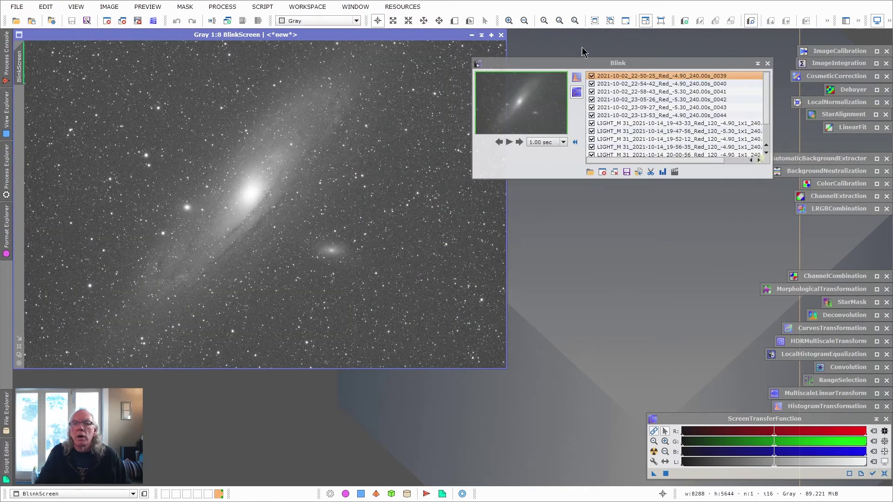
drag(609, 63, 631, 63)
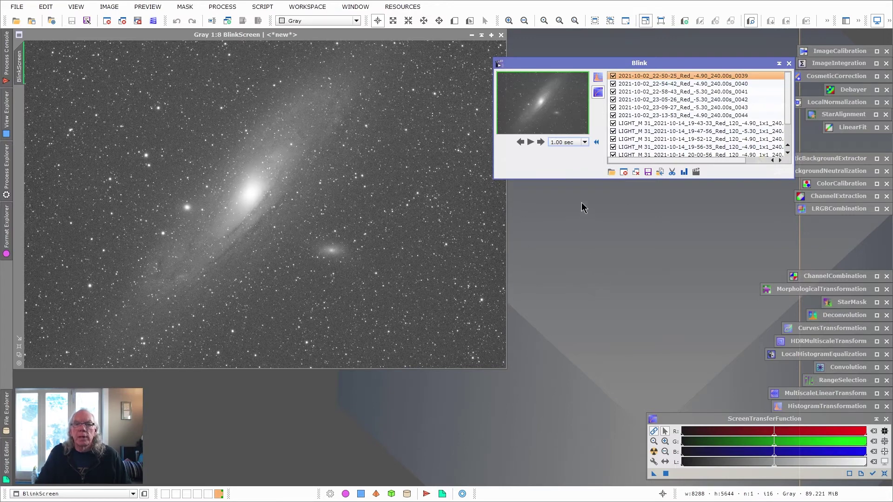
Step: Step manually forward and backward through the loaded frames, wrapping from the start of the list to its end and back
click(540, 142)
click(541, 143)
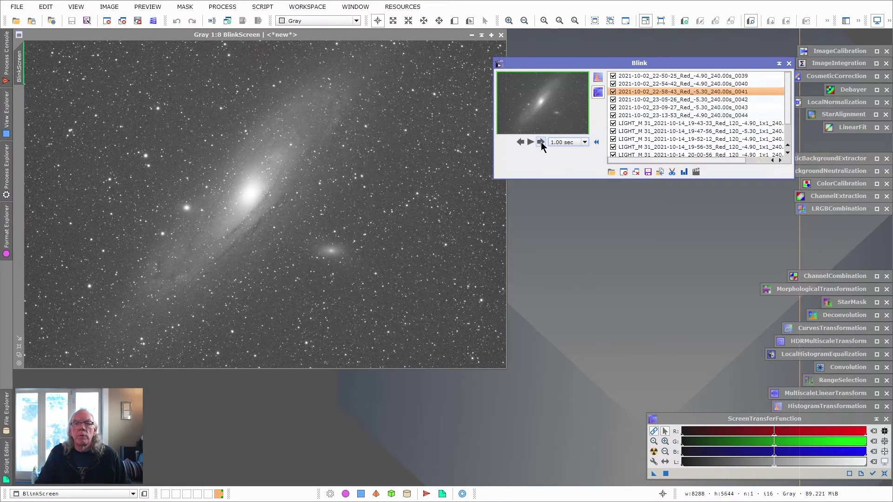
click(541, 143)
click(541, 143)
click(524, 144)
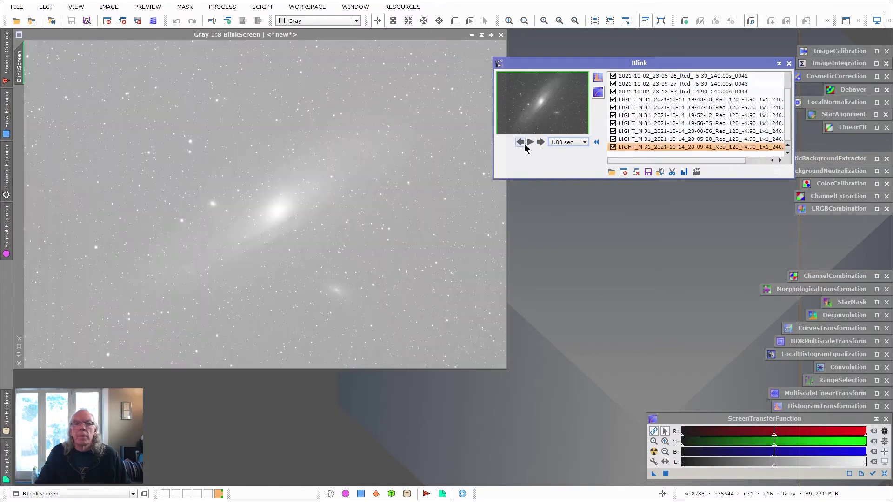
click(541, 144)
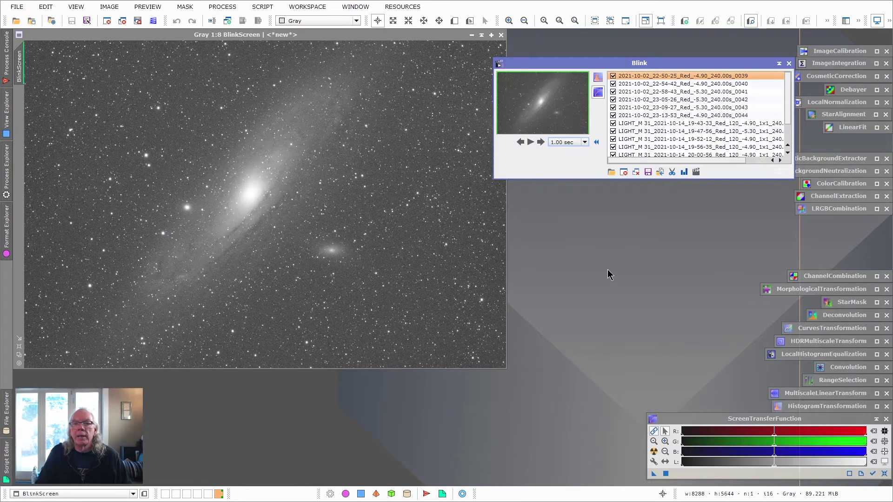
Step: Play the frames as an animation with a 1.00 sec delay and pause it on the 2021-10-14_19-47-56 frame
click(585, 143)
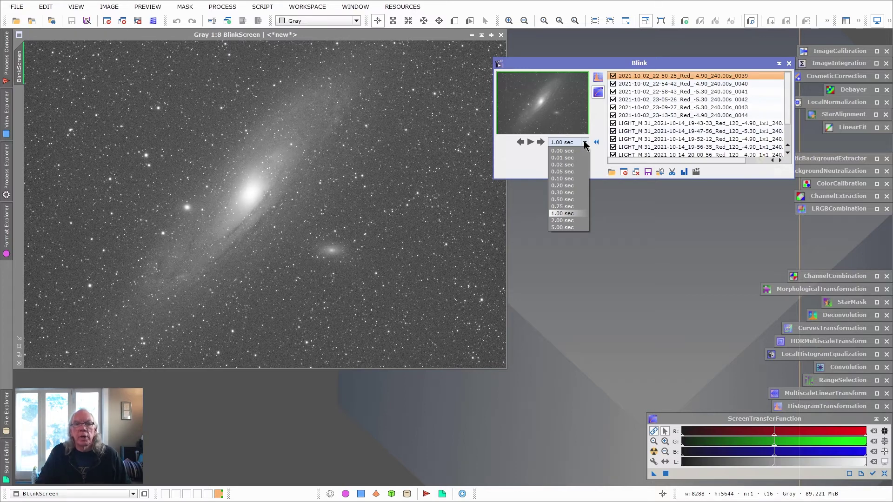
click(567, 215)
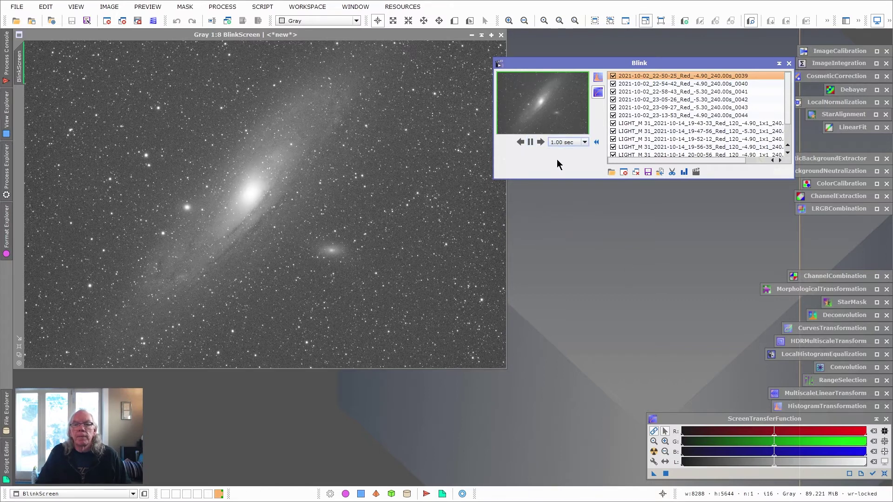
click(527, 142)
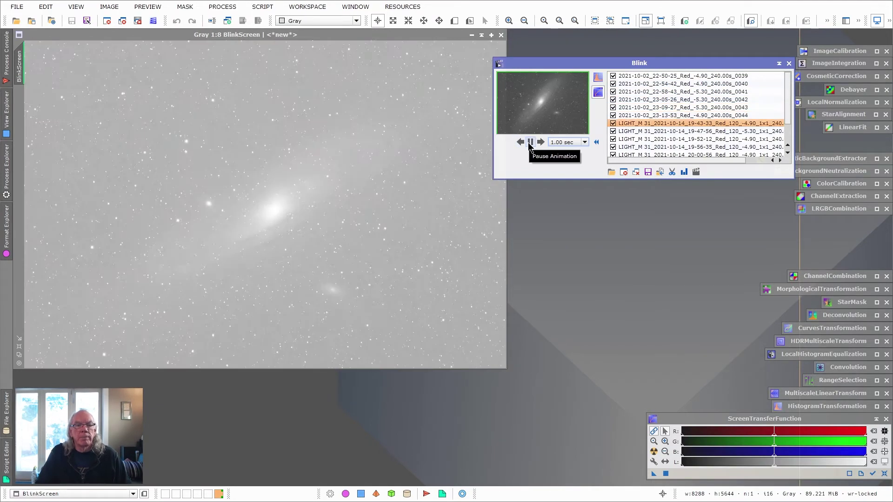
click(531, 142)
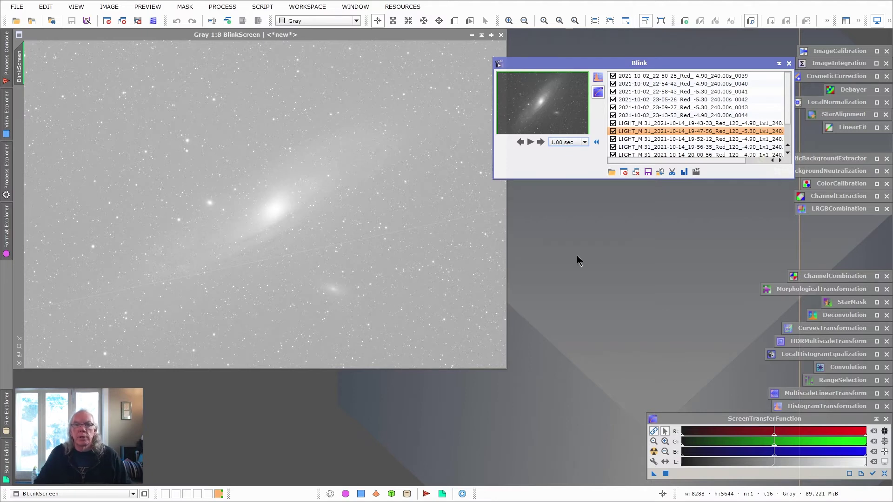
Step: Step back to the last 2021-10-02 frame and forward again to 2021-10-14_19-47-56 to compare their brightness
click(520, 142)
click(520, 142)
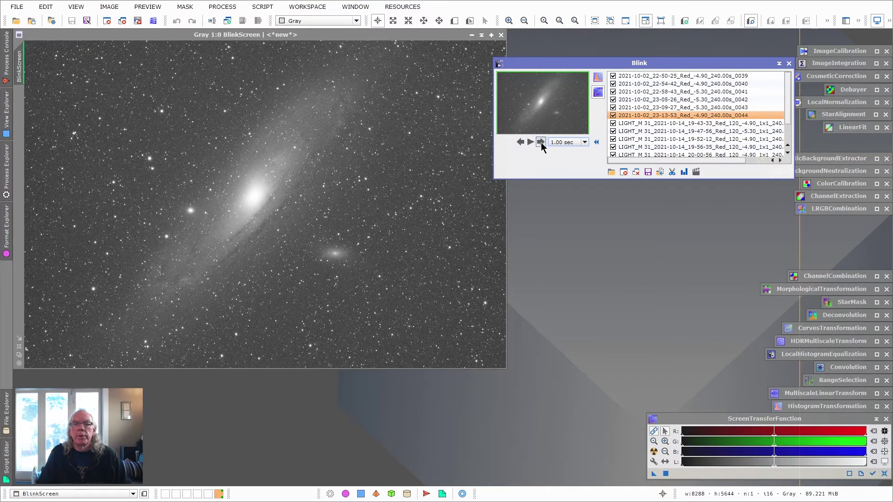
click(540, 141)
click(539, 142)
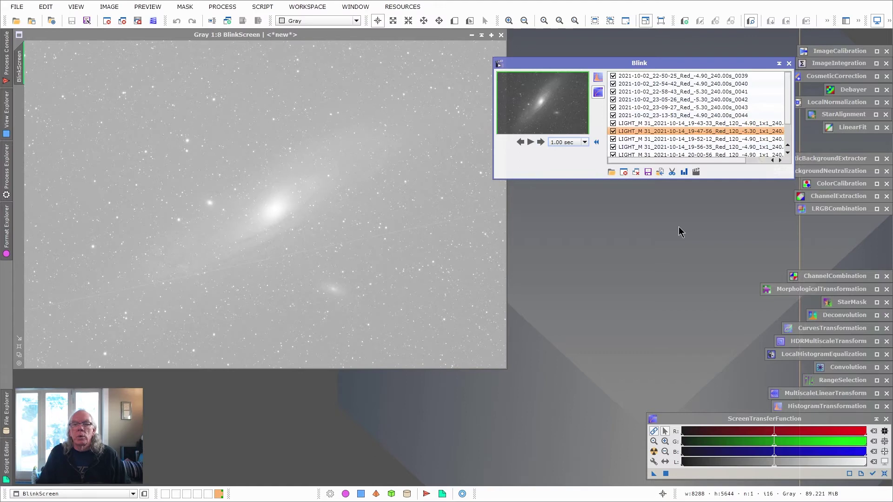
Step: Apply an automatic histogram stretch to each frame individually, compare frames from both nights, and stop on the 2021-10-14_19-52-12 frame
click(600, 81)
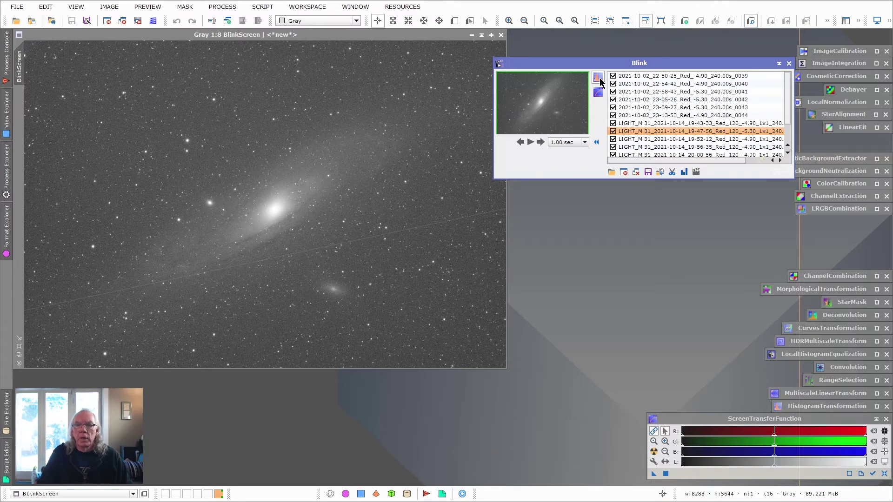
click(519, 142)
click(520, 142)
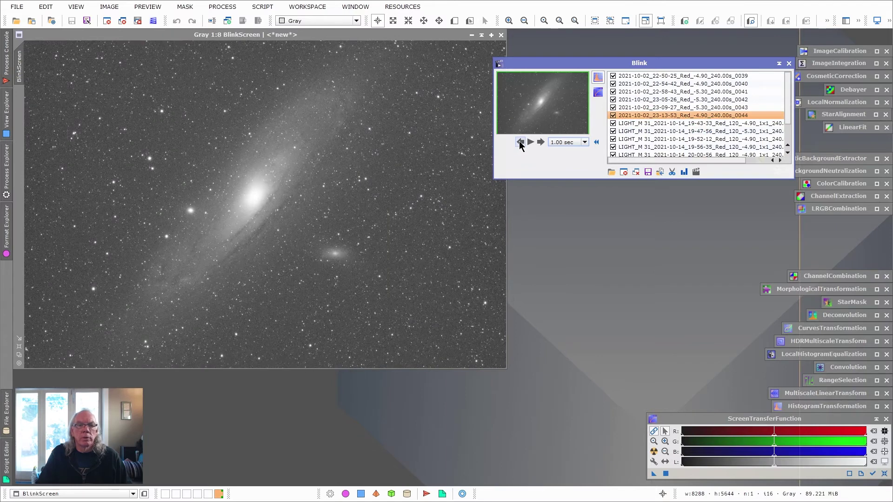
click(520, 143)
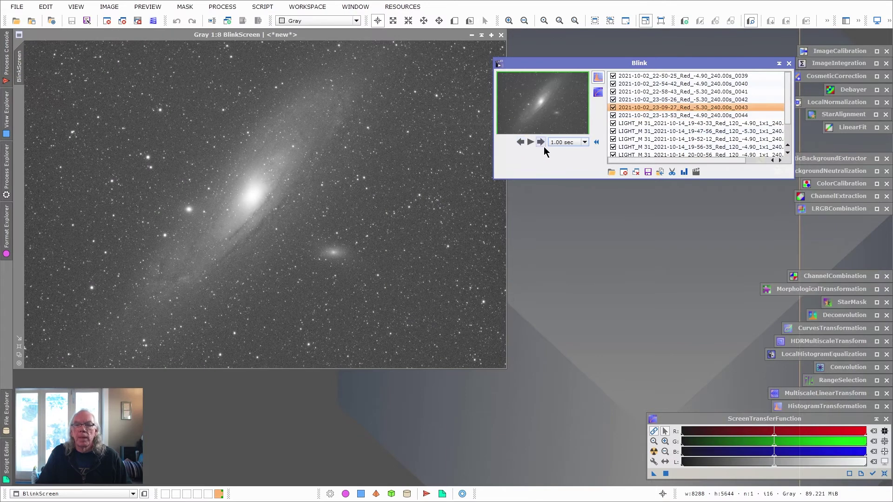
click(539, 142)
click(540, 142)
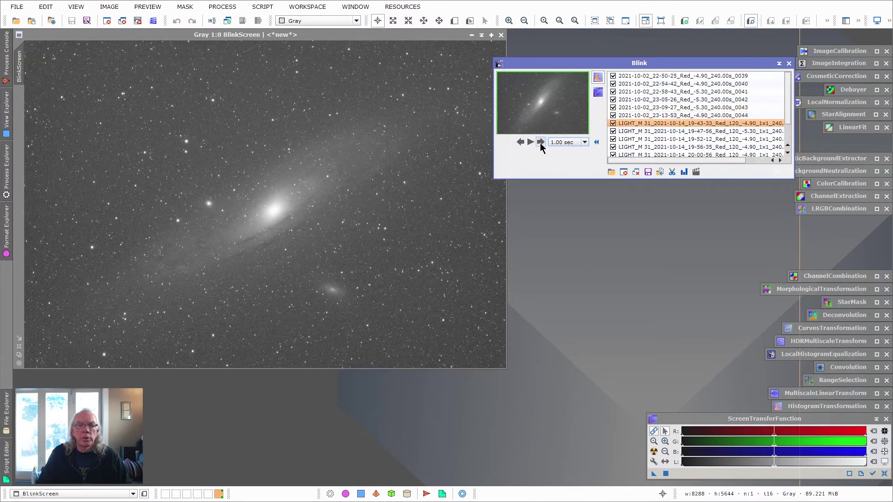
click(540, 142)
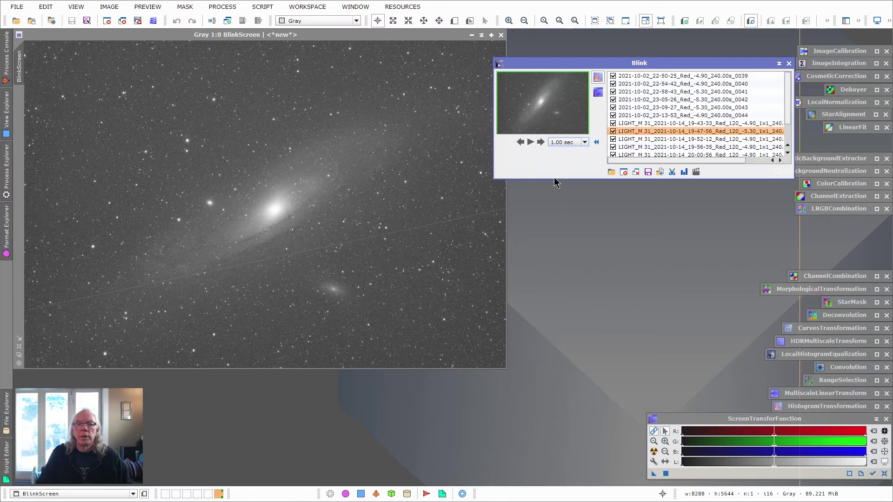
click(540, 142)
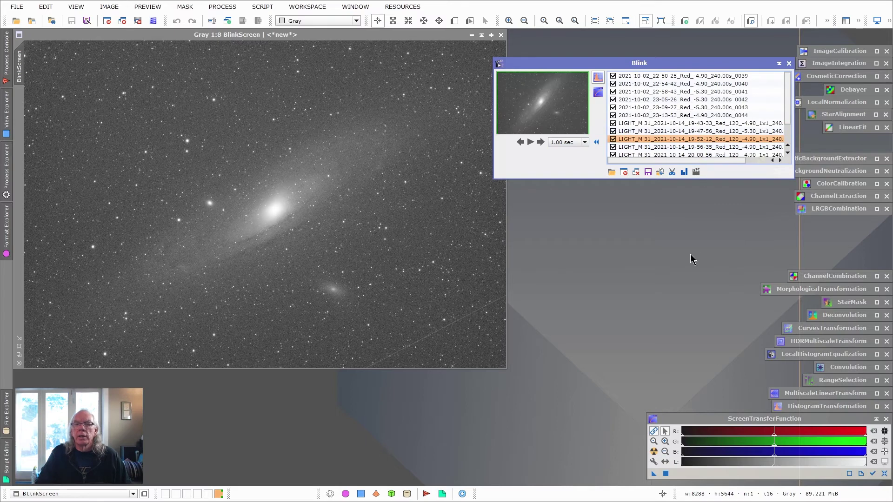
Step: Move the 2021-10-14_19-52-12 red frame into a new folder named Bad_frames inside the Light folder
click(660, 174)
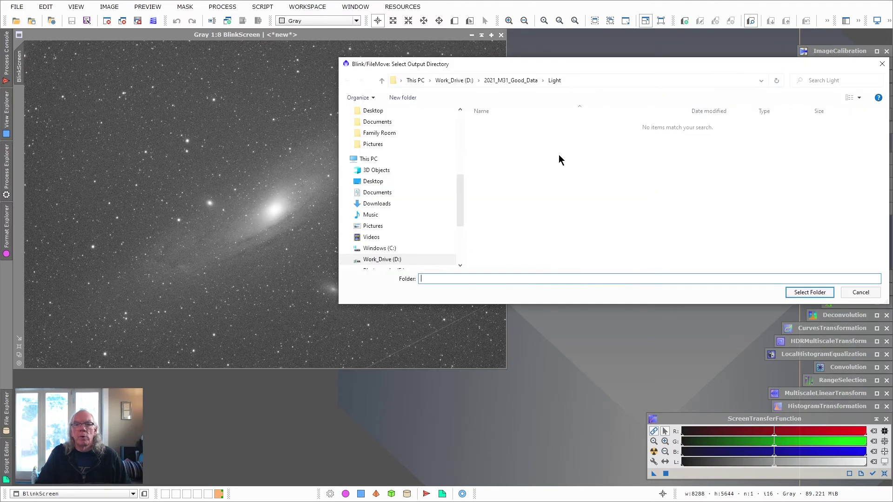
right_click(531, 149)
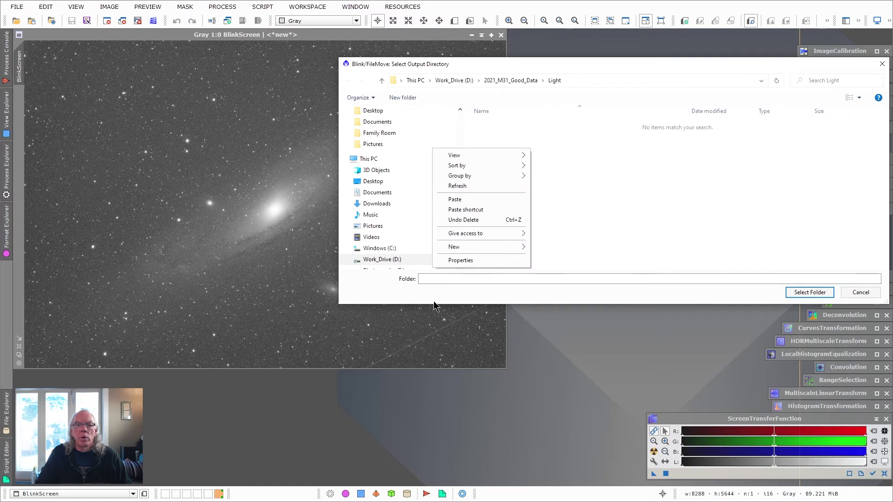
mouse_move(481, 247)
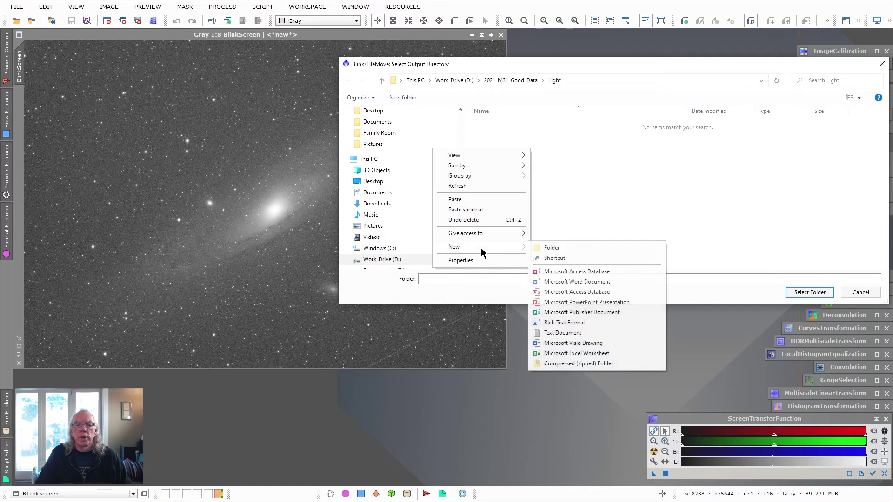
click(551, 250)
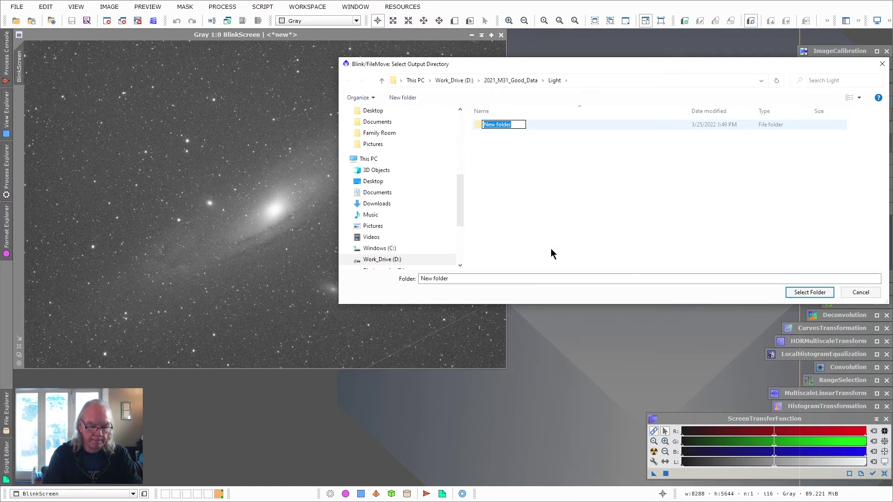
text(Bad_)
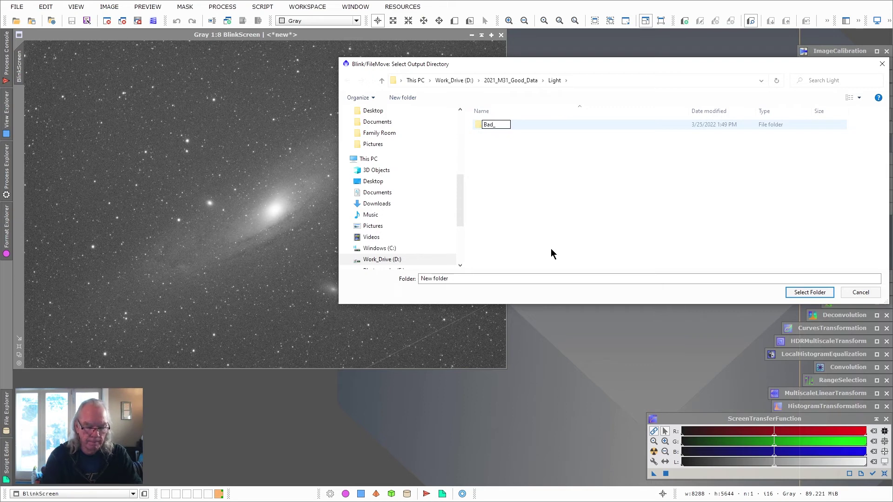
text(fram)
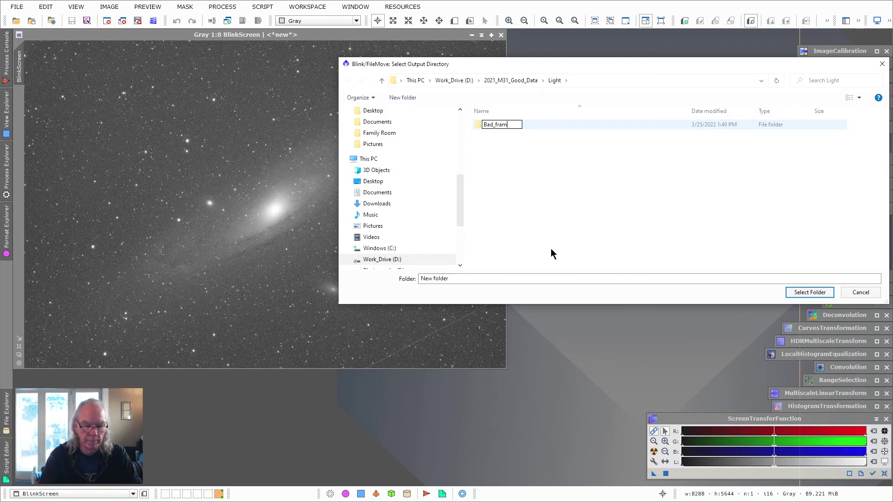
text(es)
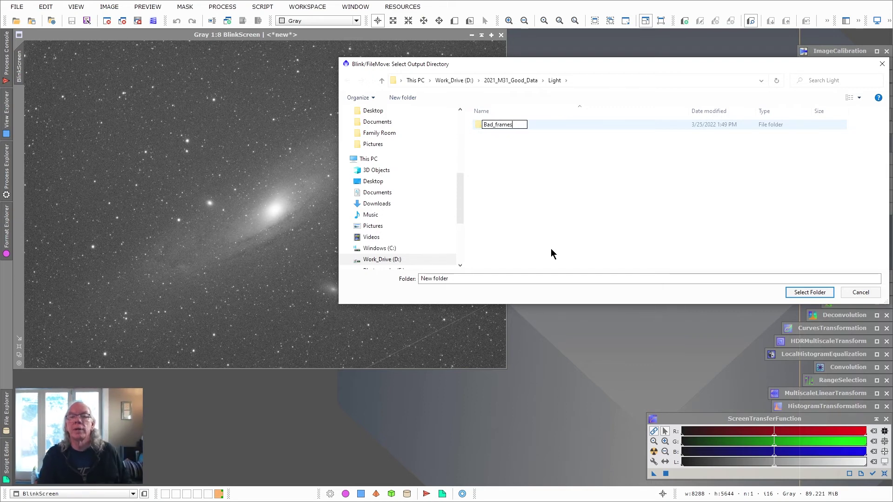
click(801, 292)
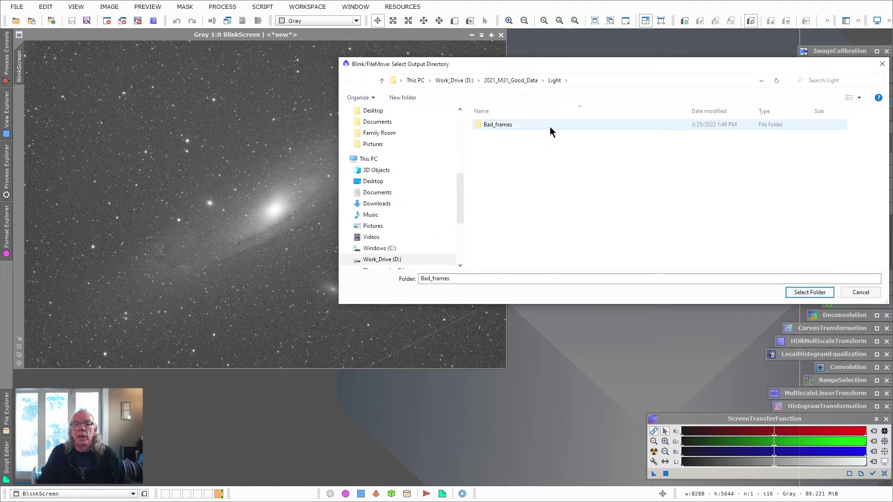
click(809, 293)
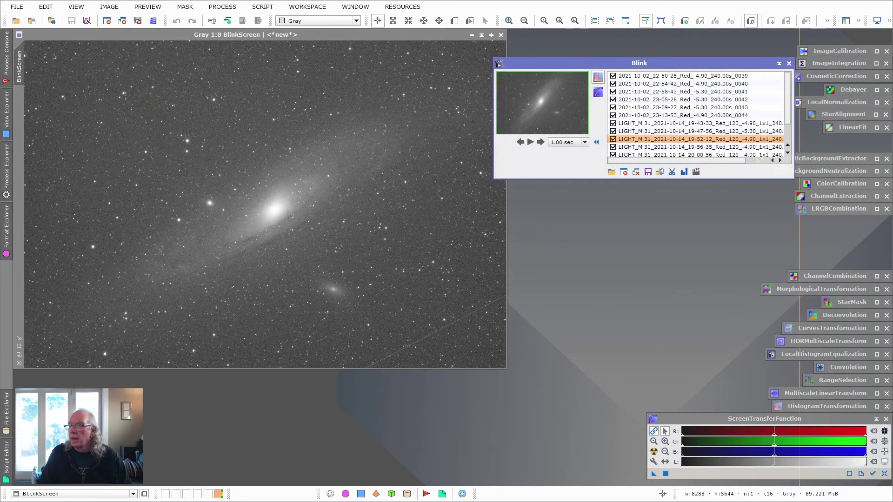
Step: Switch to File Explorer, check the full name of the moved file in the Bad_frames folder, and return to PixInsight
key(alt+Tab)
drag(577, 135, 456, 127)
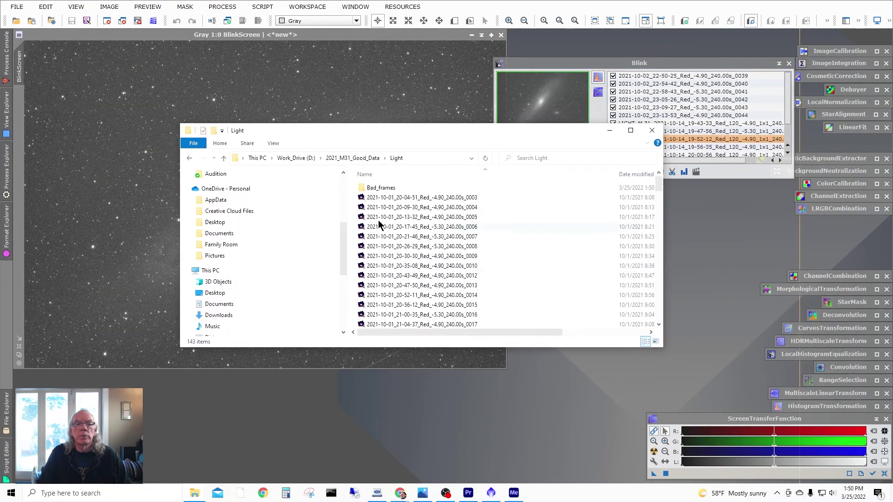
double_click(389, 189)
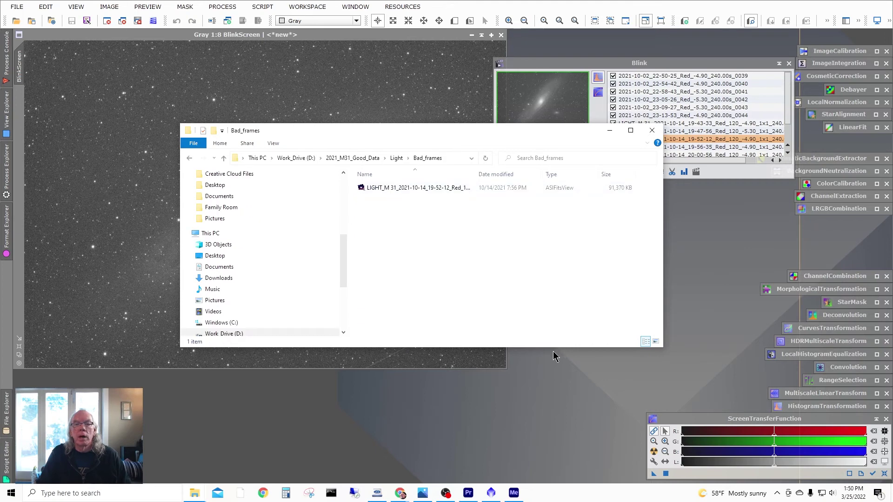
drag(477, 176, 569, 182)
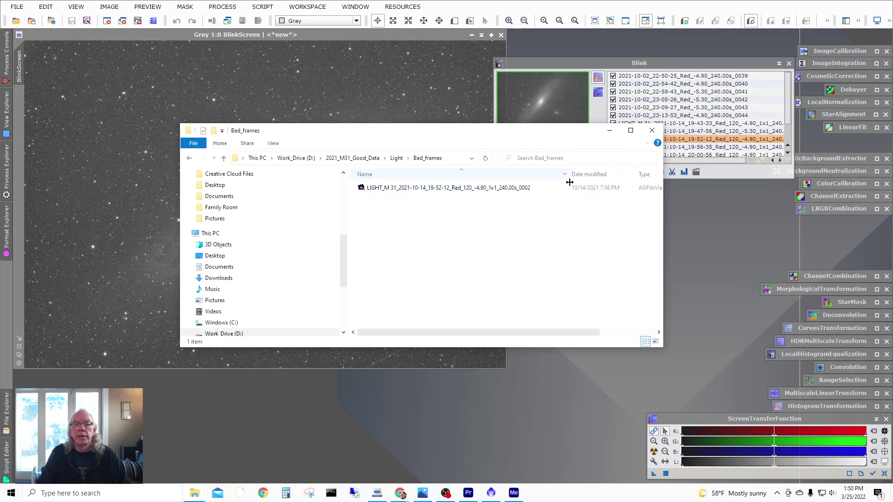
double_click(442, 130)
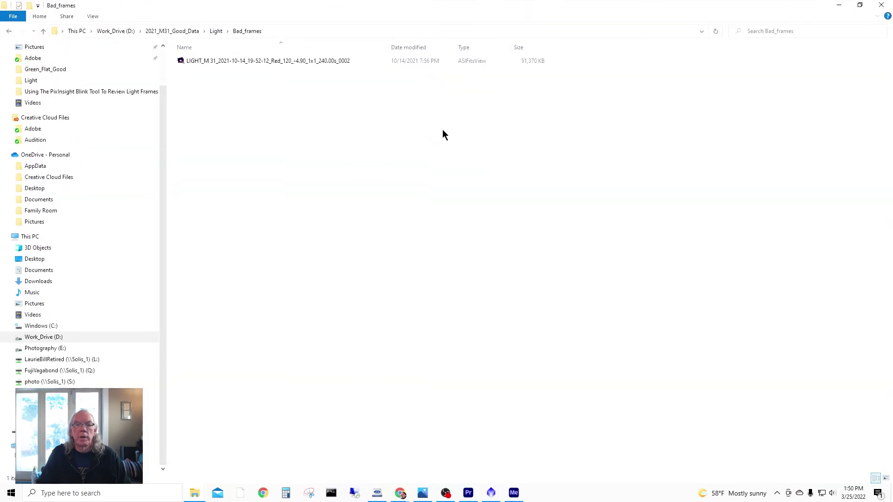
click(841, 7)
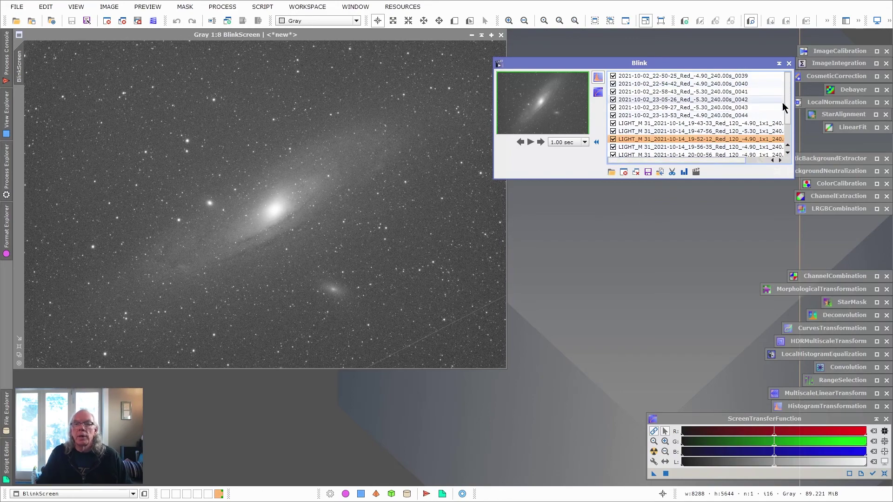
Step: Close all images loaded in Blink and collapse the Blink window back to its workspace icon
drag(712, 64, 710, 65)
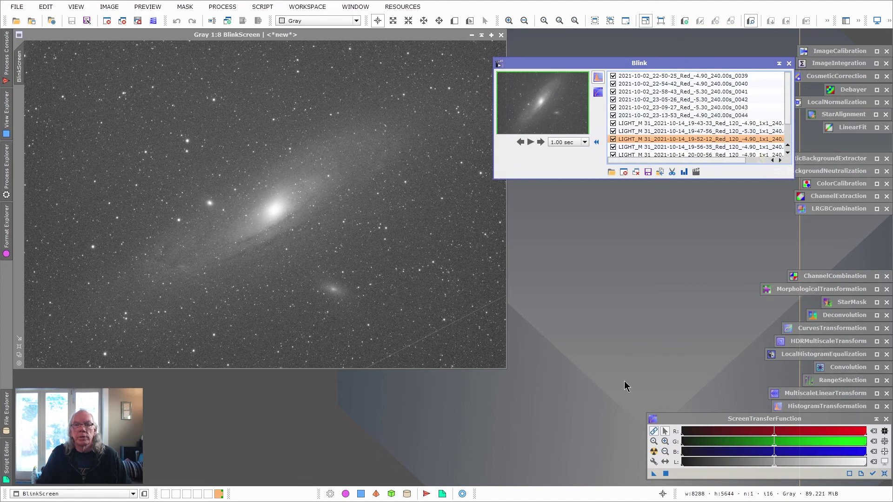
click(636, 172)
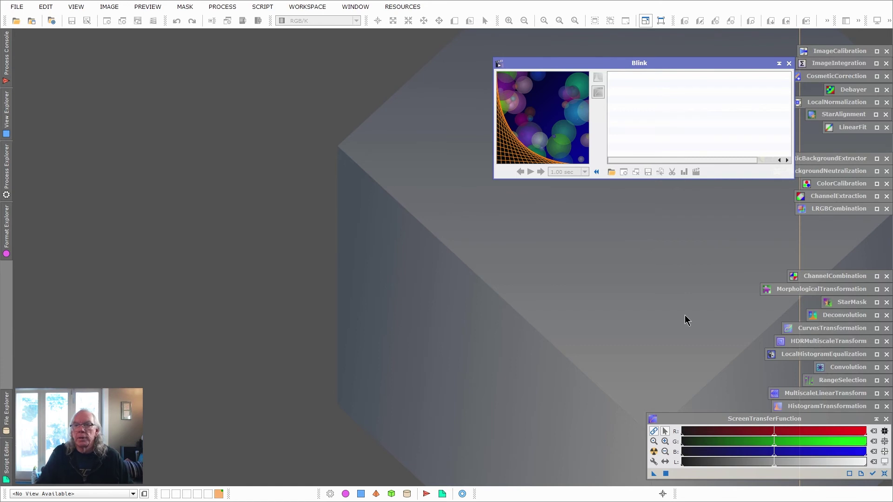
click(779, 63)
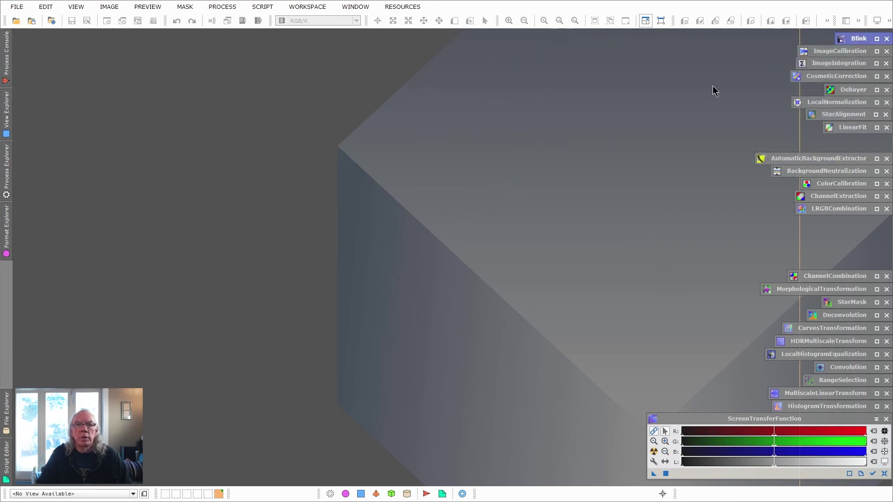